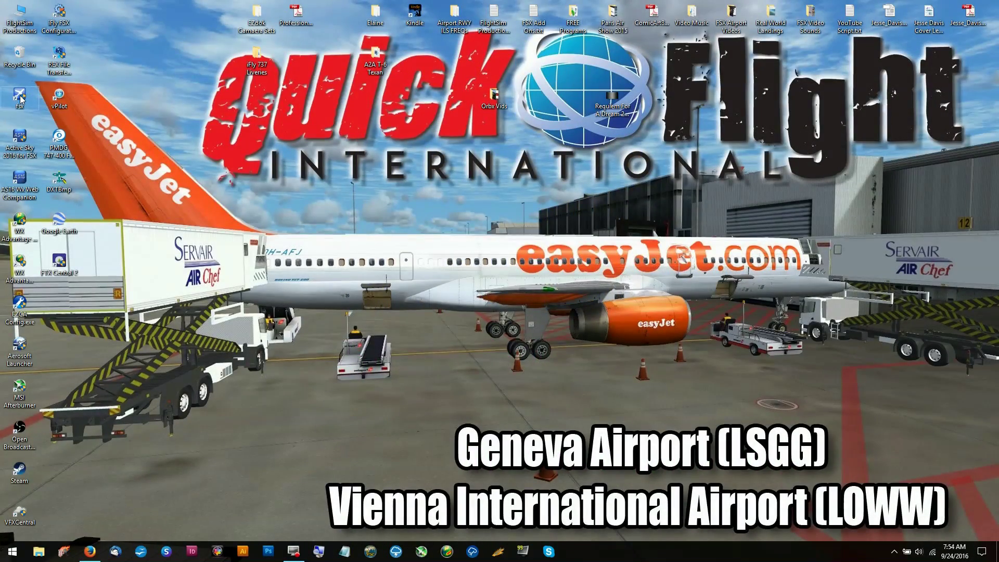
Run fsx as administrator and open the online help for activation error 1-80004005
right_click(21, 96)
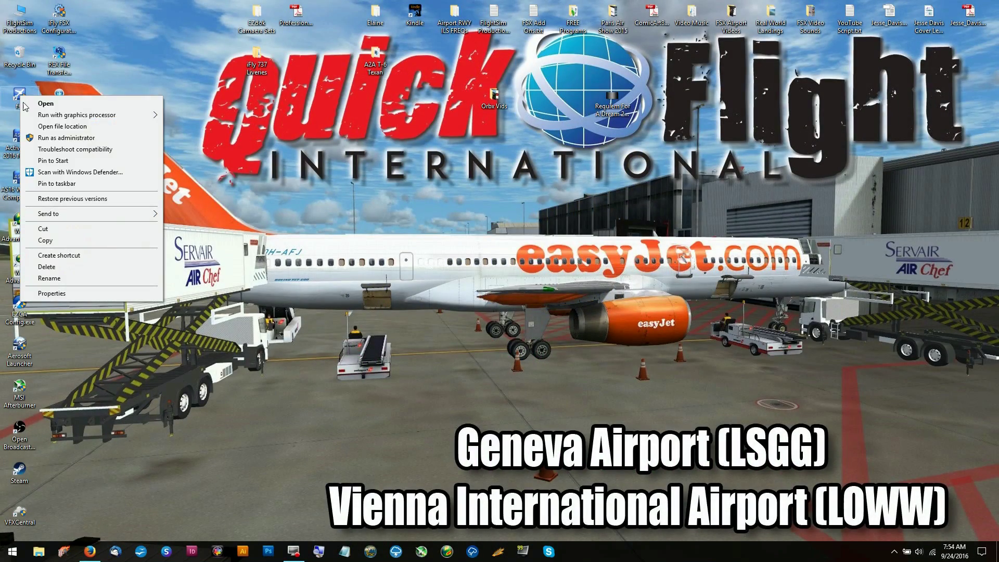
left_click(37, 138)
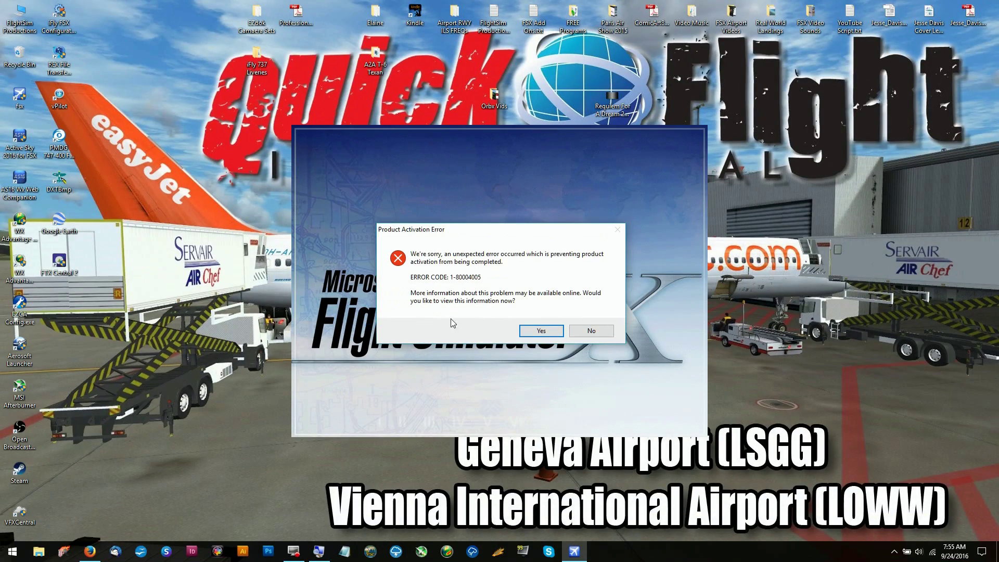
left_click(531, 332)
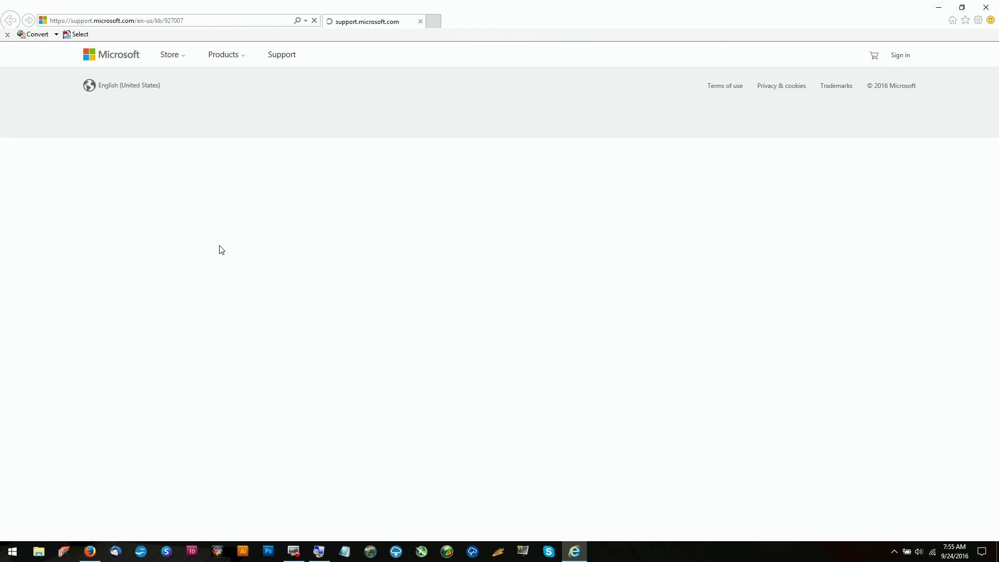
scroll(654, 445, "down", 4)
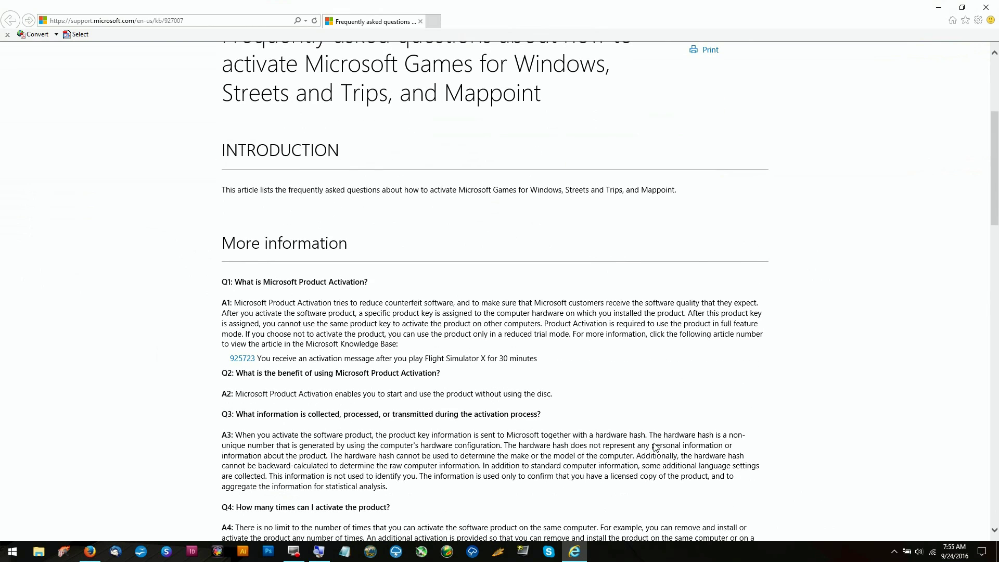
scroll(654, 447, "down", 5)
scroll(655, 447, "down", 9)
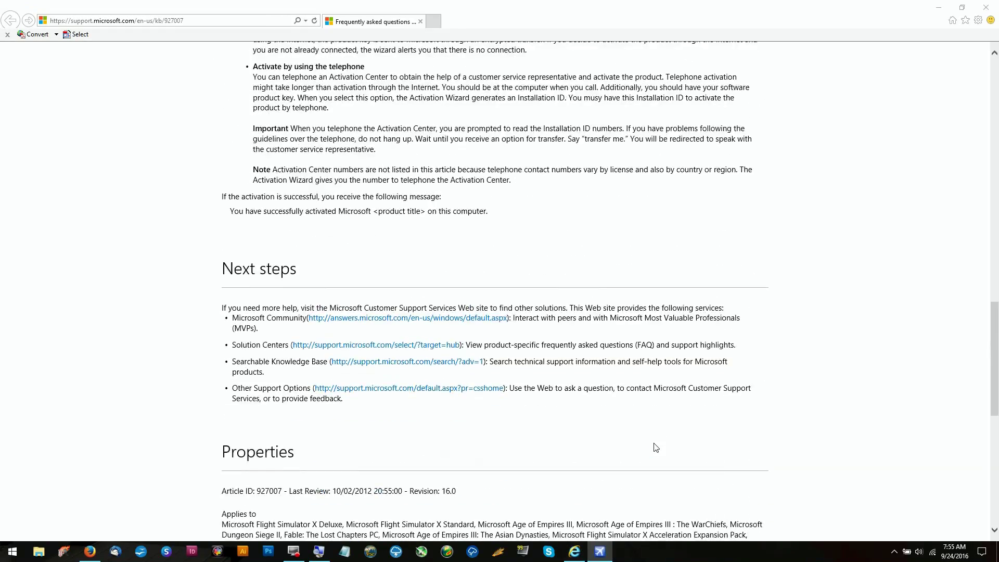
scroll(655, 447, "down", 1)
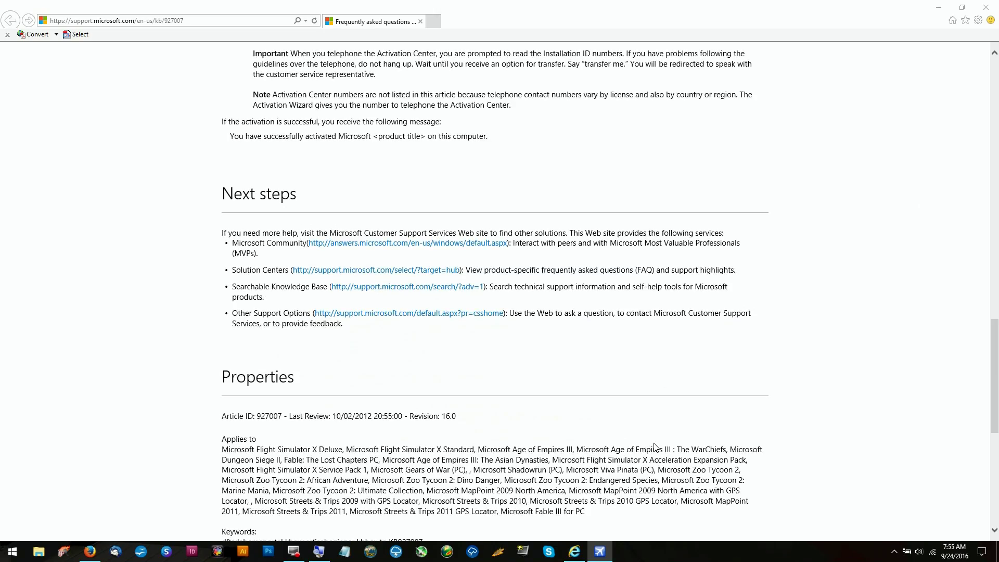
scroll(655, 448, "down", 5)
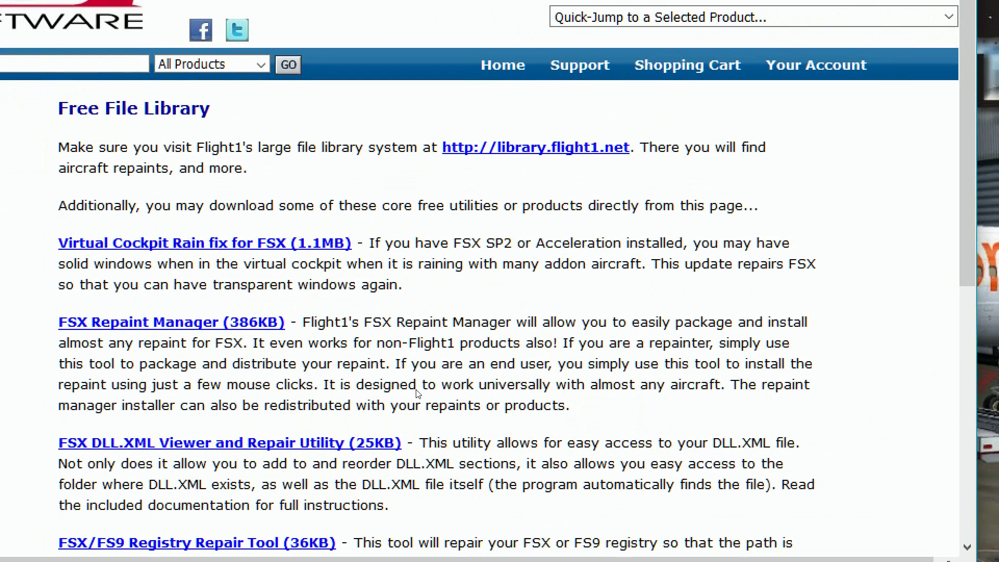
Save FS_Registry_Repair.exe, the FSX/FS9 Registry Repair Tool, from Flight1's Free File Library
scroll(411, 400, "down", 4)
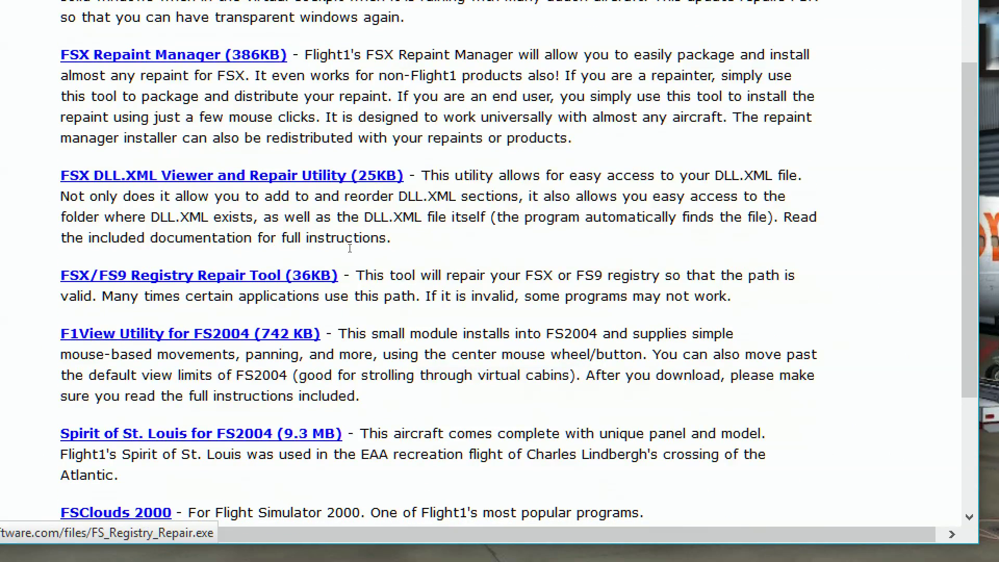
left_click(346, 279)
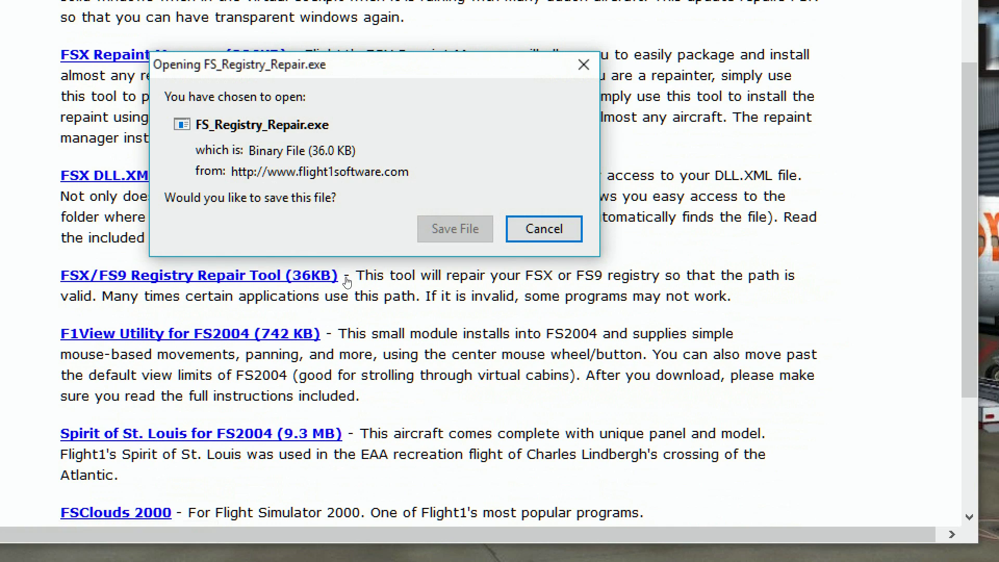
key("Return")
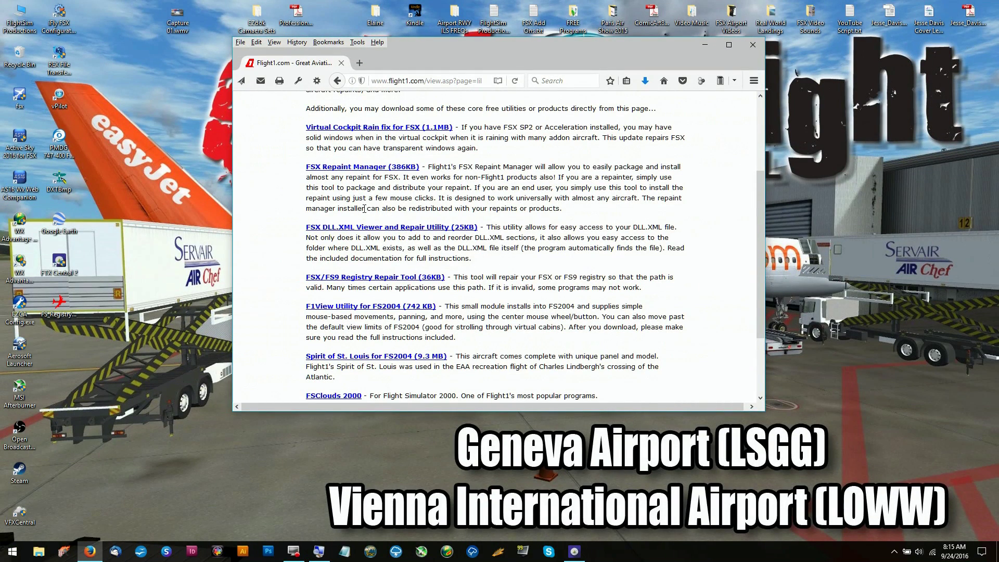
Run FS_Registry_Repair.exe as administrator and start Repair FSX Registry Path
left_click(58, 308)
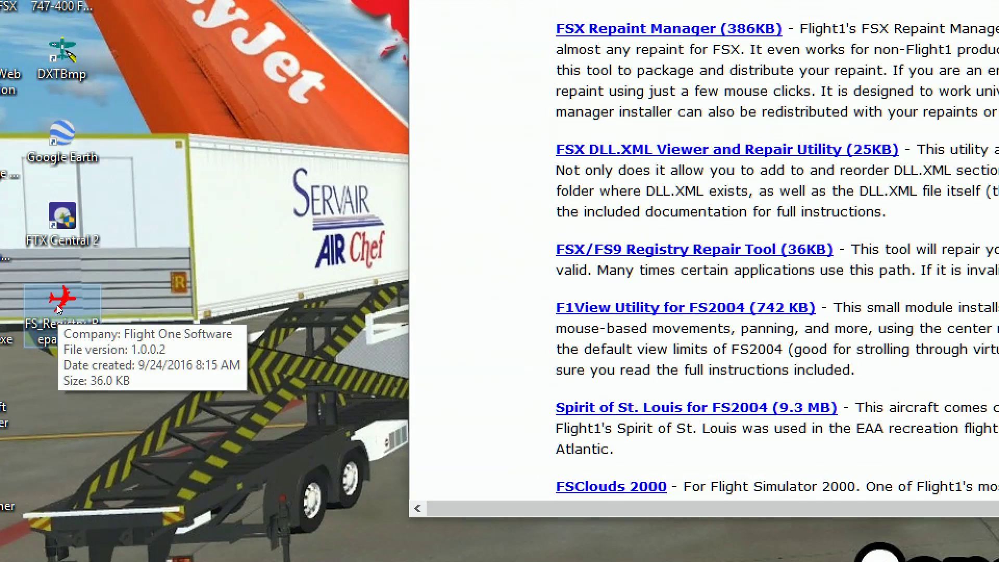
right_click(57, 304)
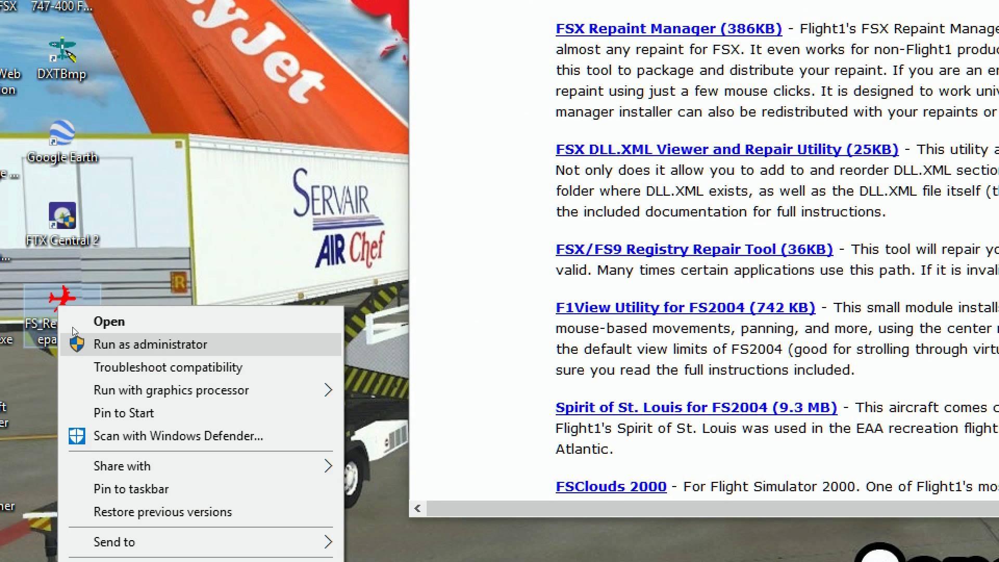
left_click(73, 327)
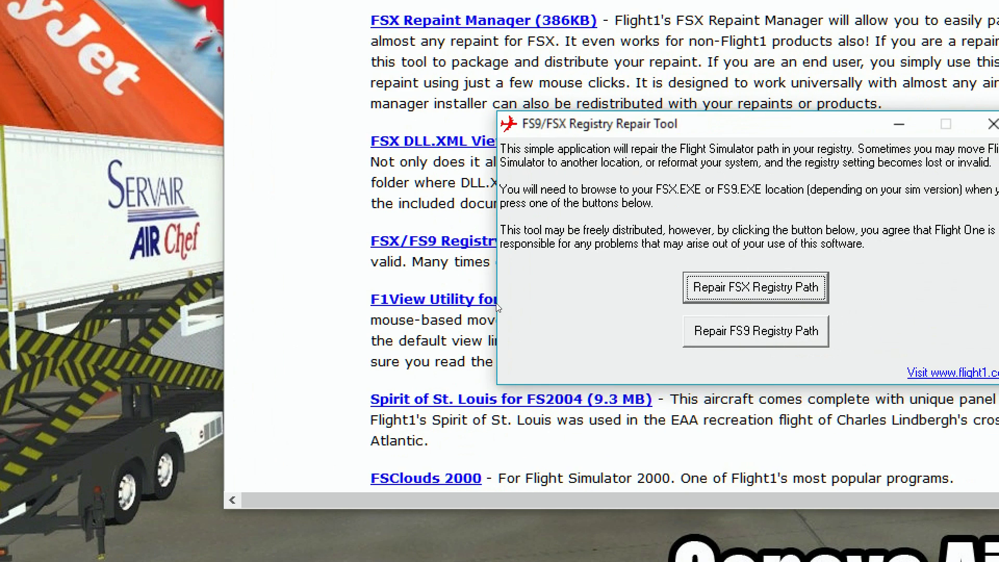
key("Return")
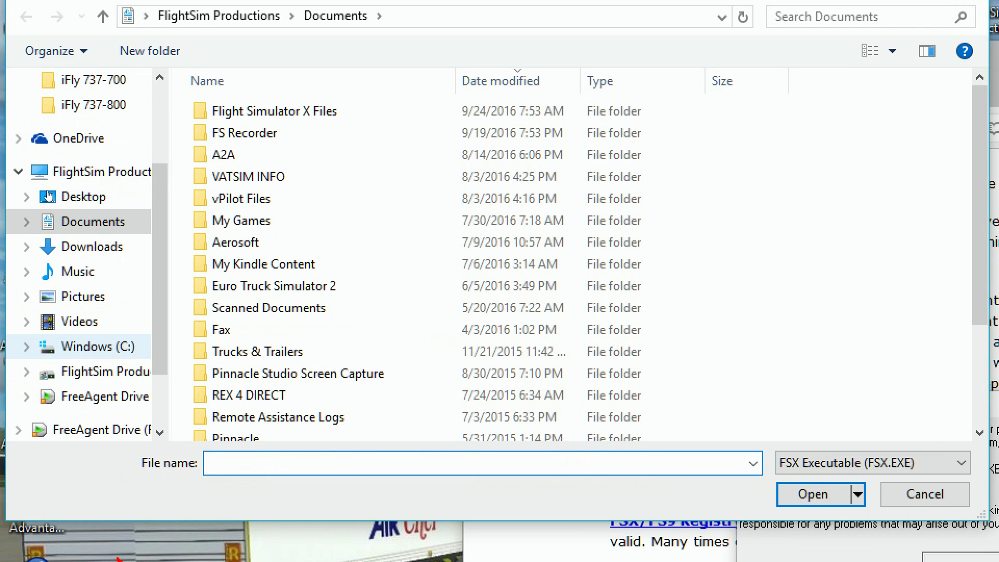
Point the FSX setup path at C:\FSX\fsx.exe and close the repair tool
left_click(98, 346)
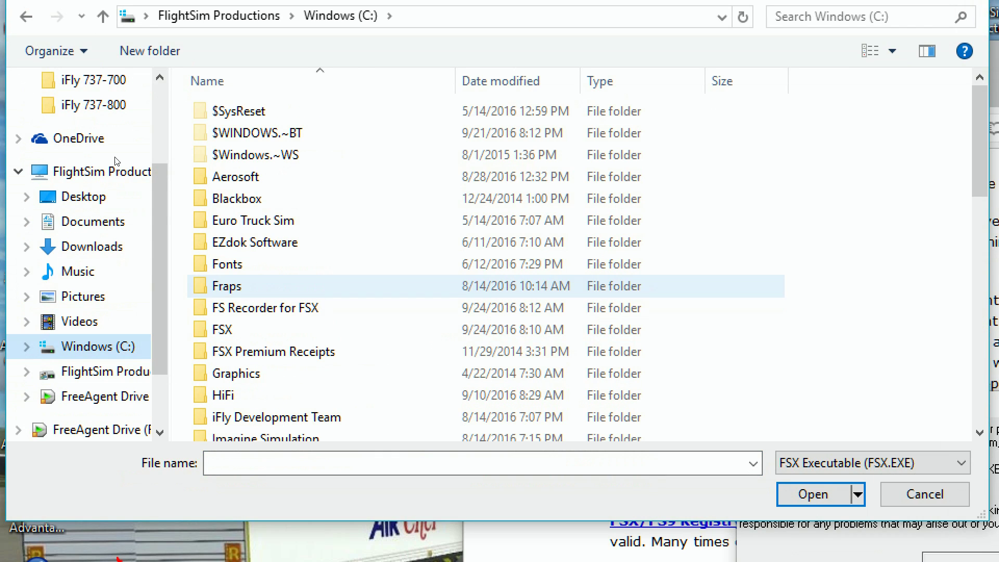
double_click(222, 329)
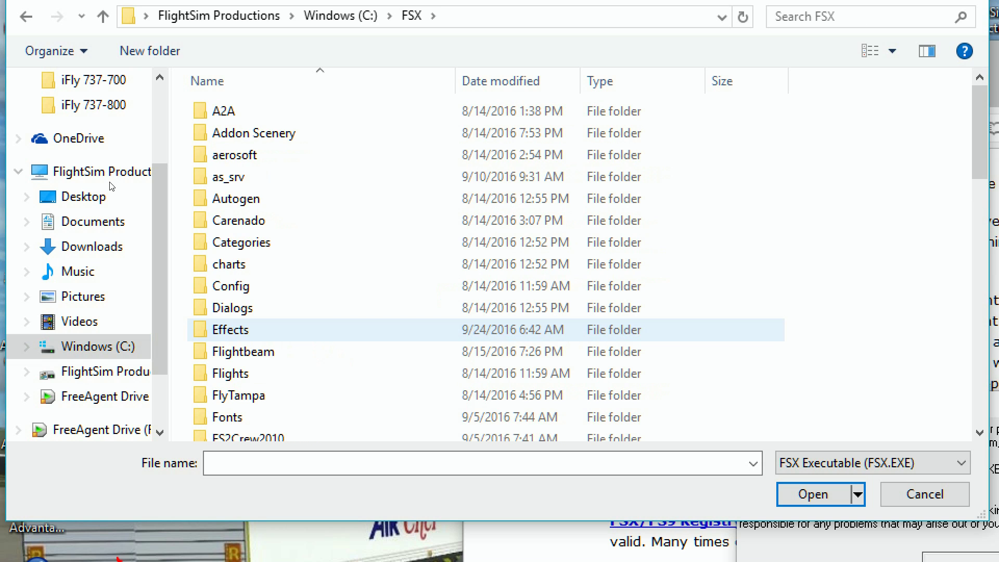
scroll(333, 340, "down", 7)
scroll(333, 342, "down", 7)
left_click(687, 360)
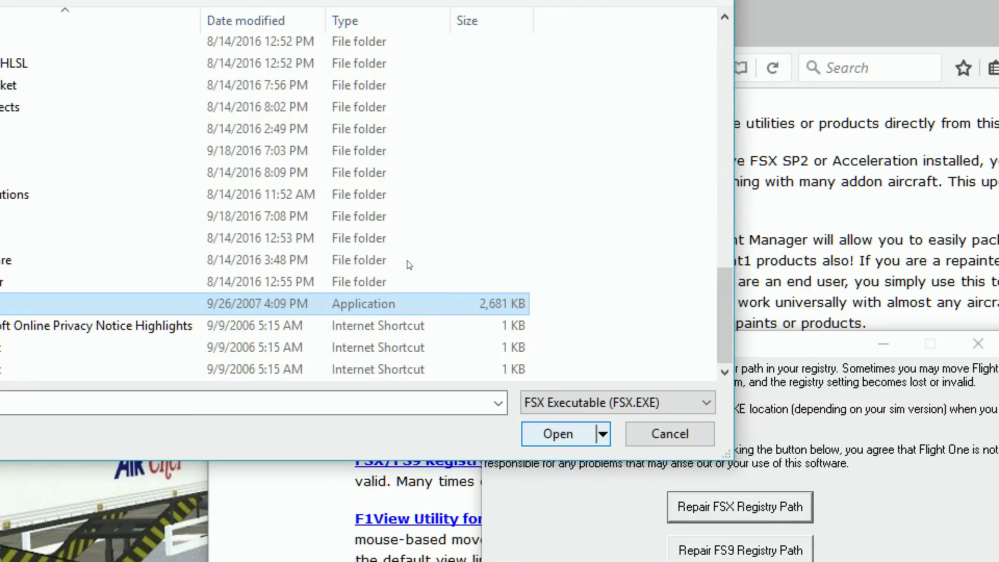
key("Return")
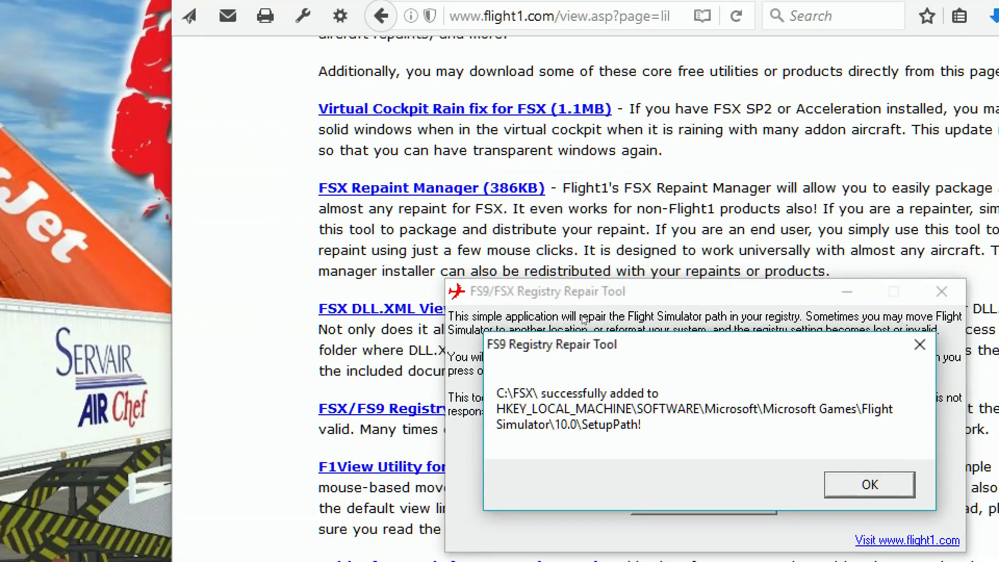
key("Return")
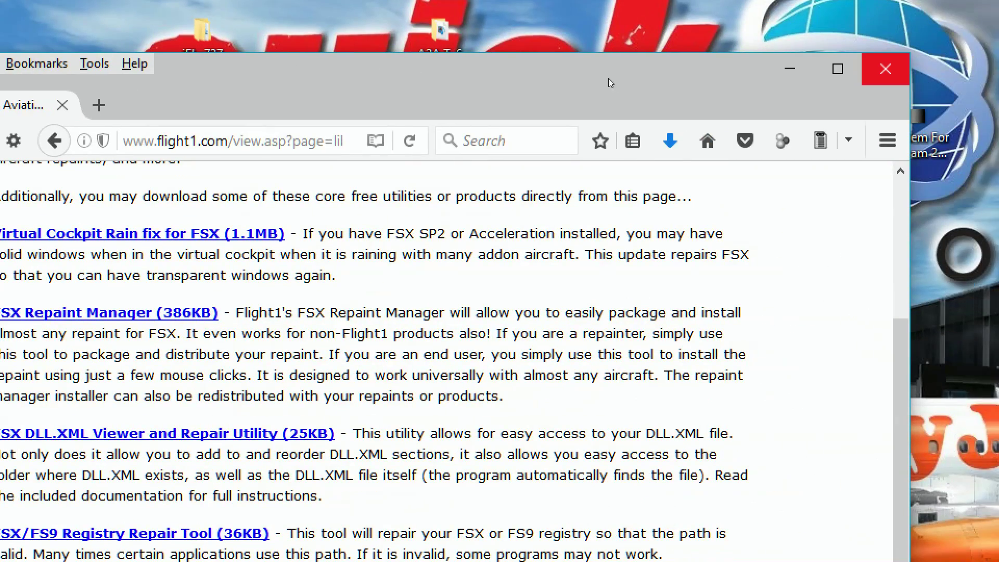
Close Firefox, relaunch fsx as administrator, and open the activation error's online help
left_click(885, 69)
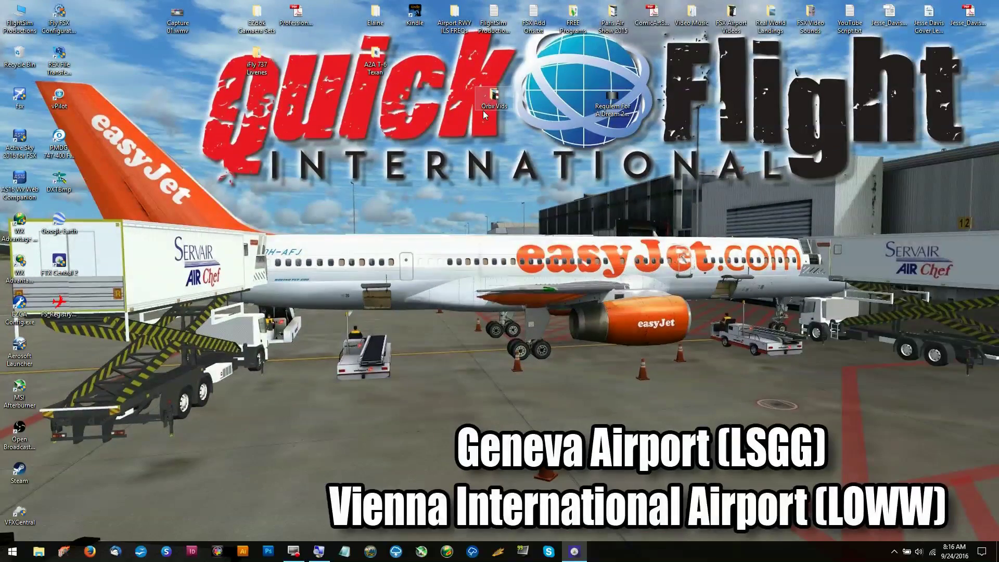
right_click(17, 99)
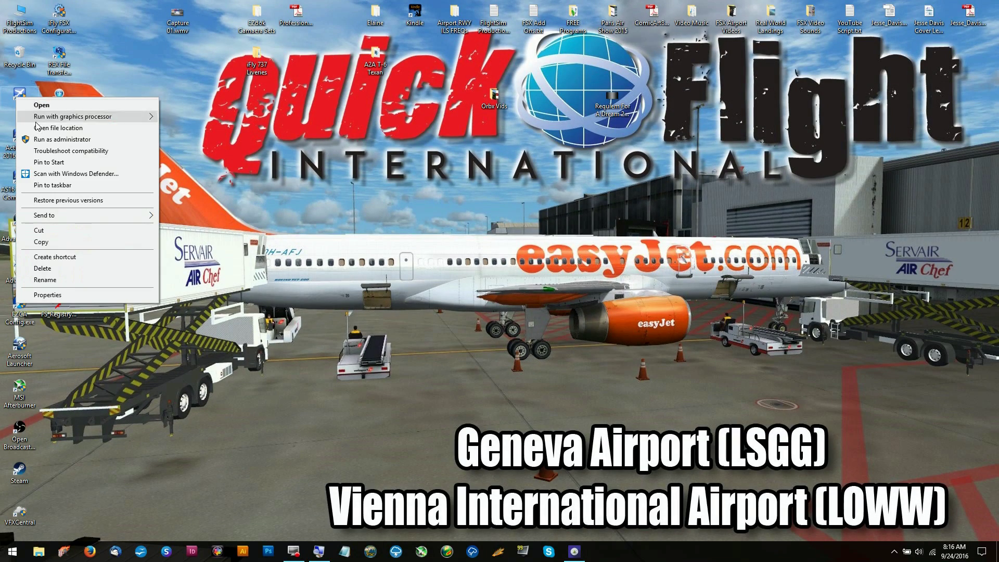
left_click(39, 139)
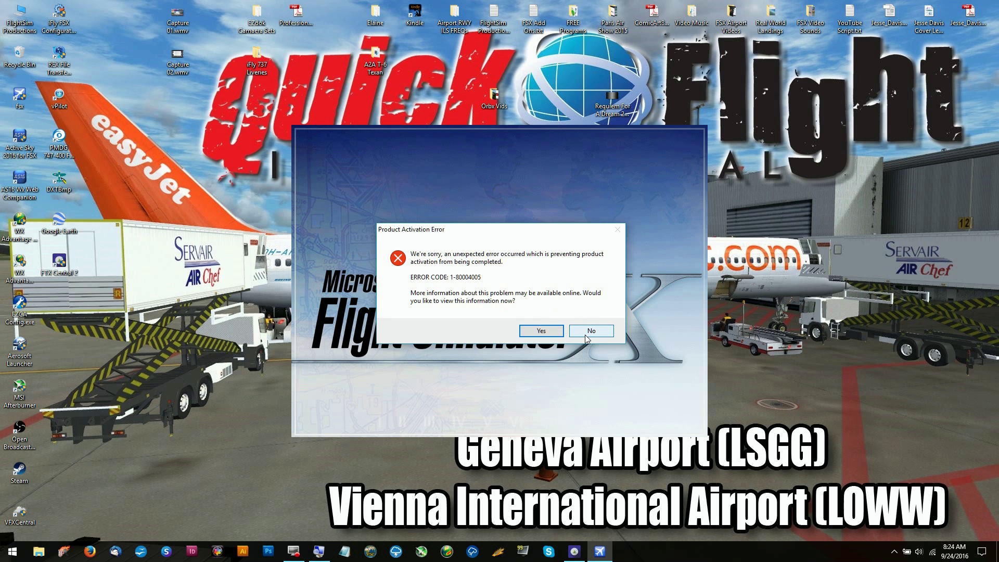
left_click(547, 330)
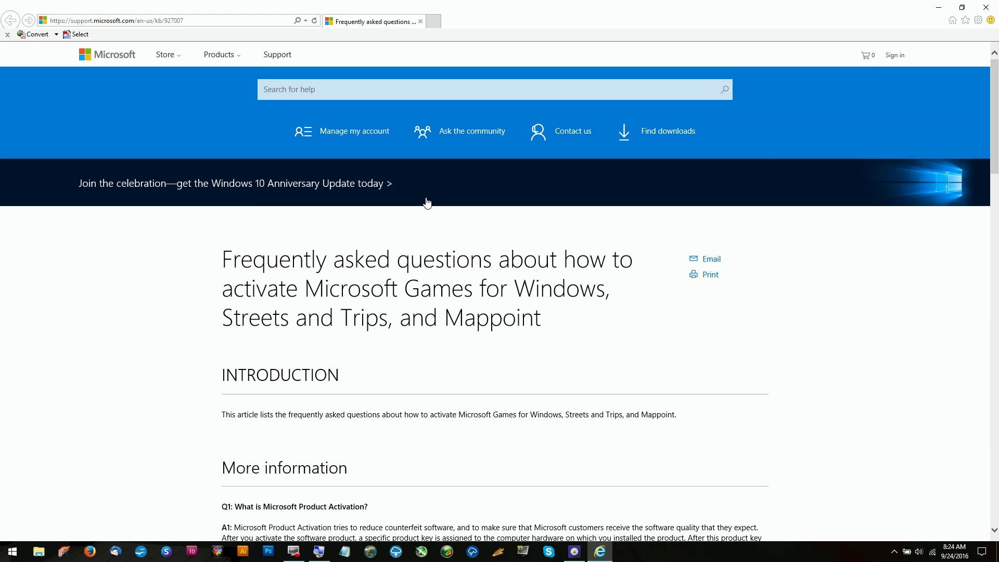
Read down the activation help article and open the Solution Centers support page
scroll(426, 203, "down", 4)
scroll(491, 232, "down", 7)
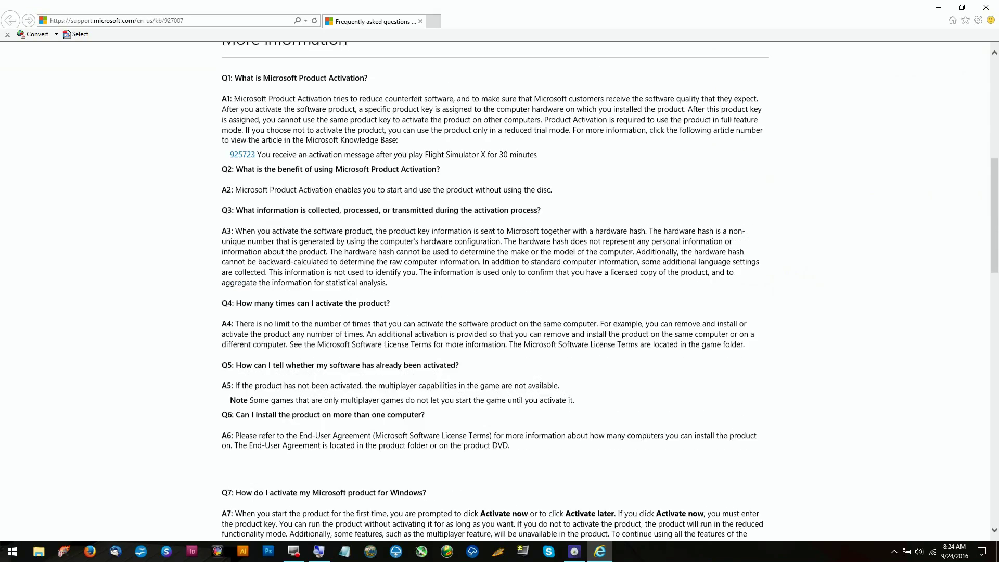
scroll(491, 234, "down", 1)
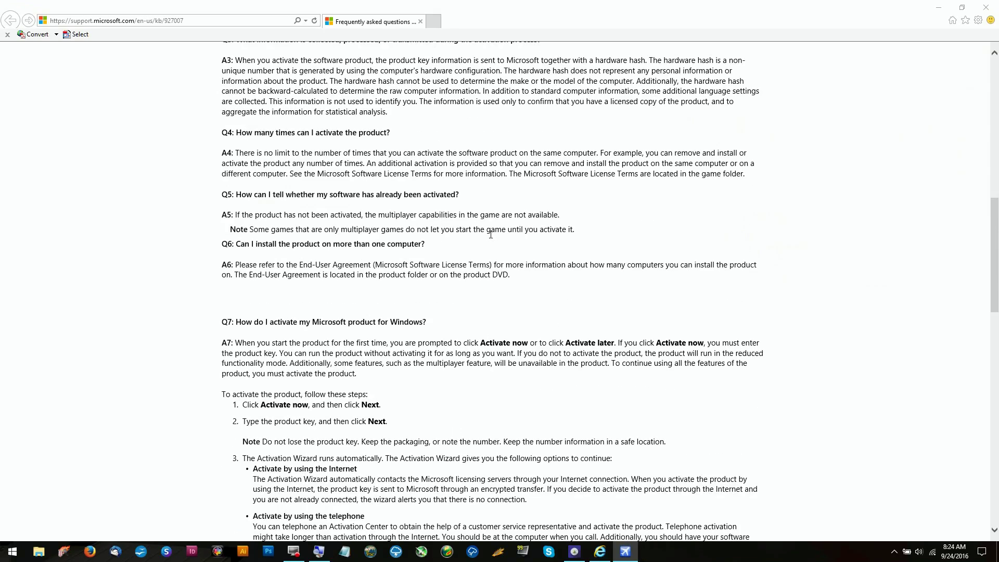
scroll(490, 234, "down", 3)
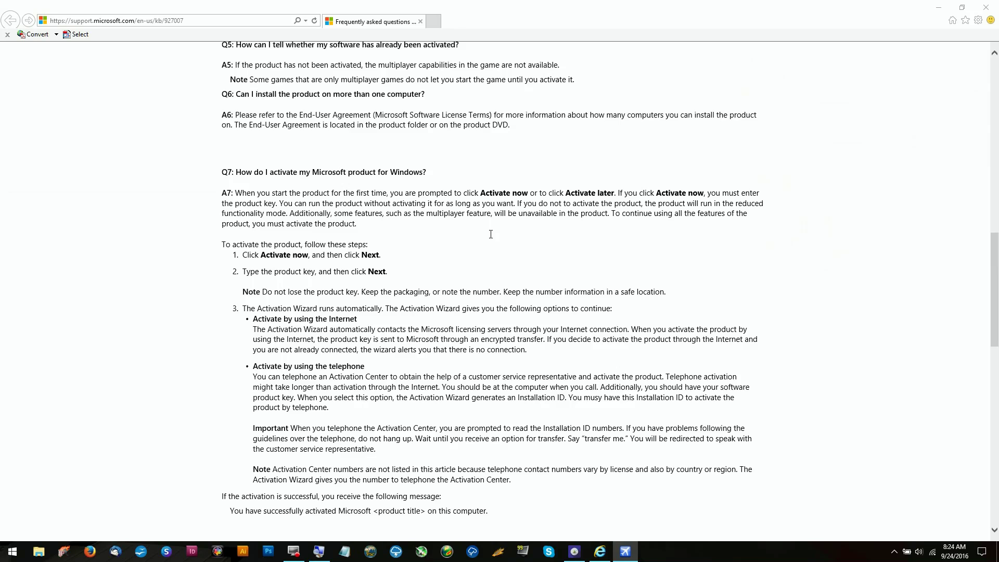
scroll(490, 234, "down", 2)
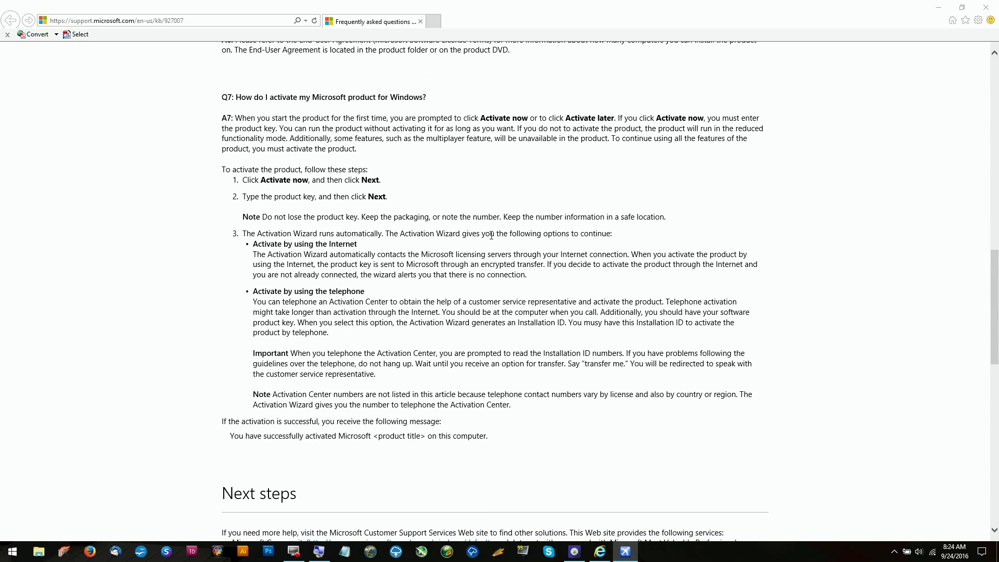
scroll(491, 235, "down", 7)
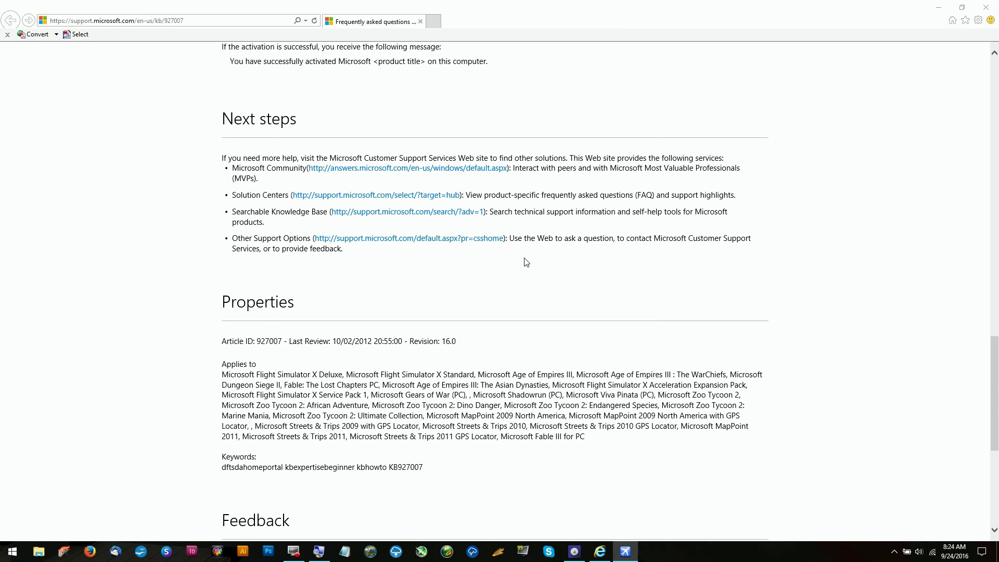
left_click(410, 201)
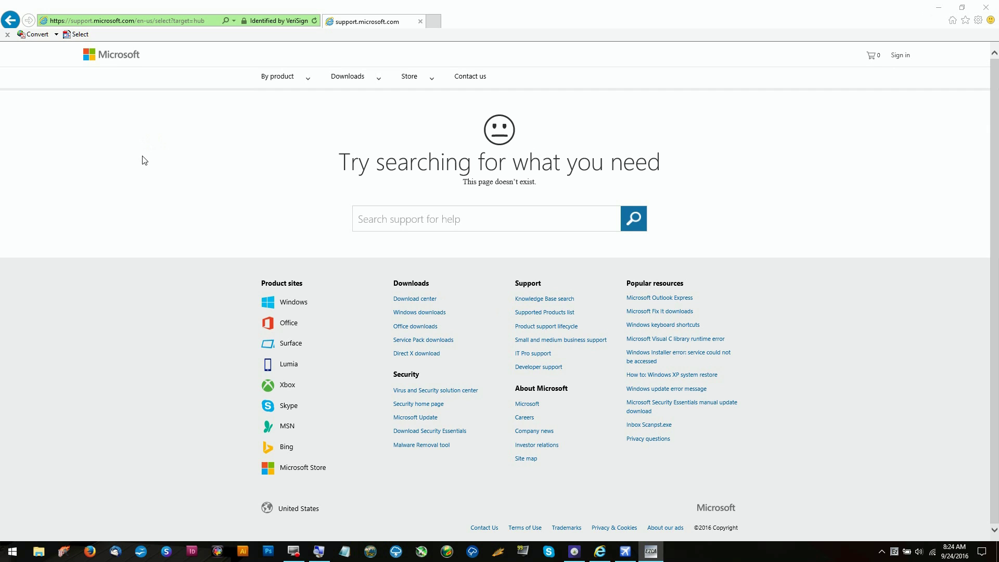
Return to KB927007, open the Searchable Knowledge Base page, then go back
left_click(10, 20)
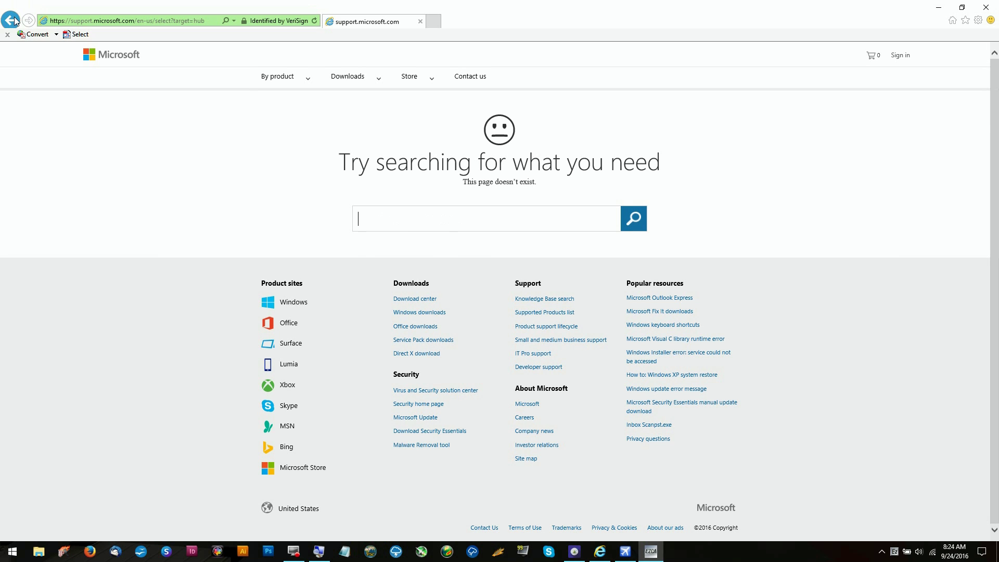
left_click(359, 222)
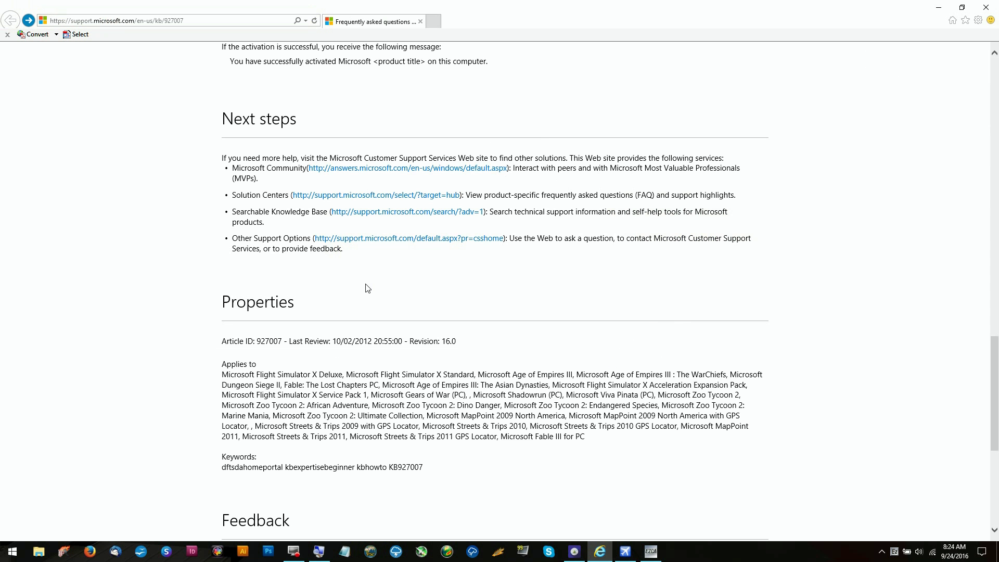
scroll(785, 378, "down", 3)
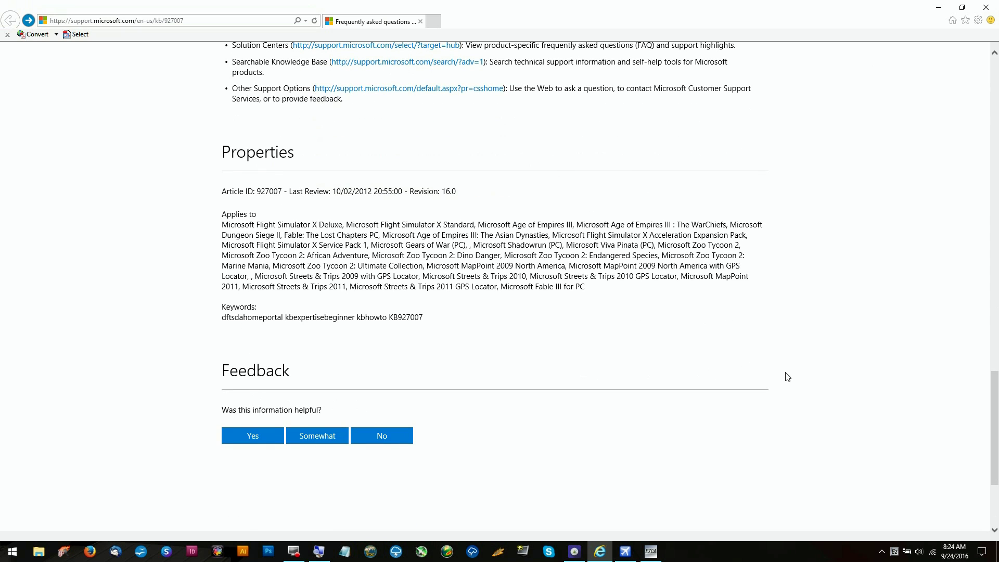
scroll(785, 365, "up", 3)
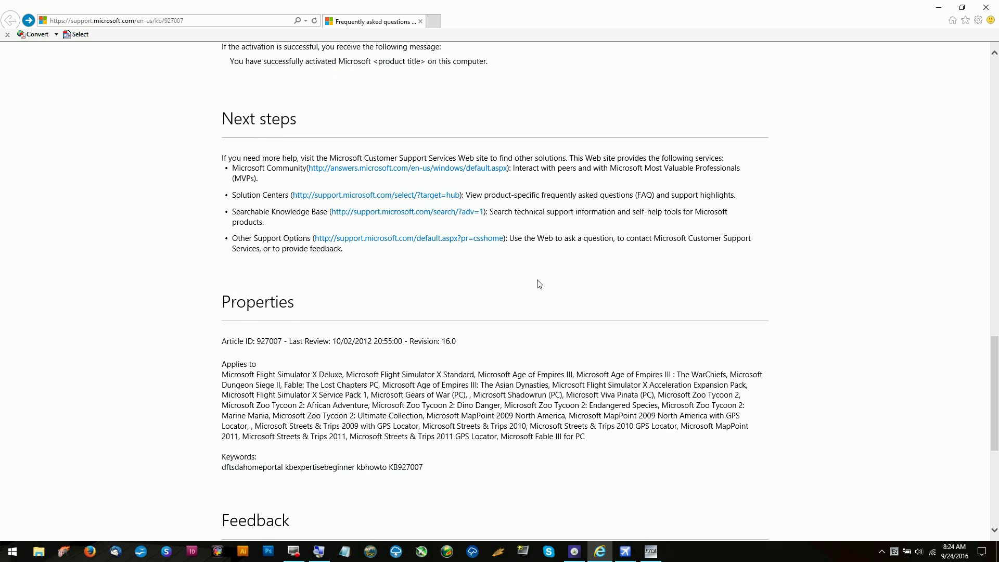
left_click(407, 213)
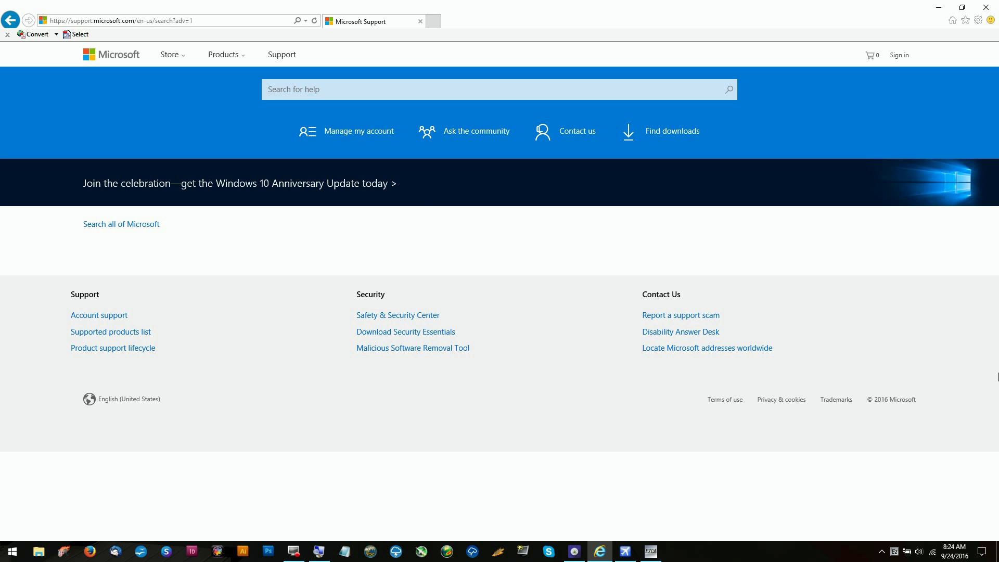
left_click(6, 22)
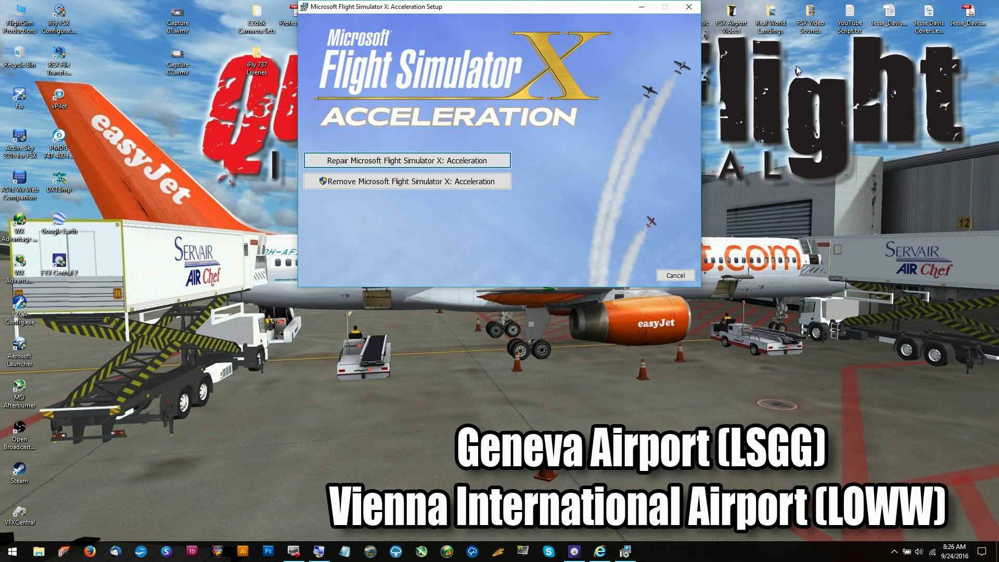
Start repairing Microsoft Flight Simulator X: Acceleration and bring up the Windows Run box
left_click(452, 162)
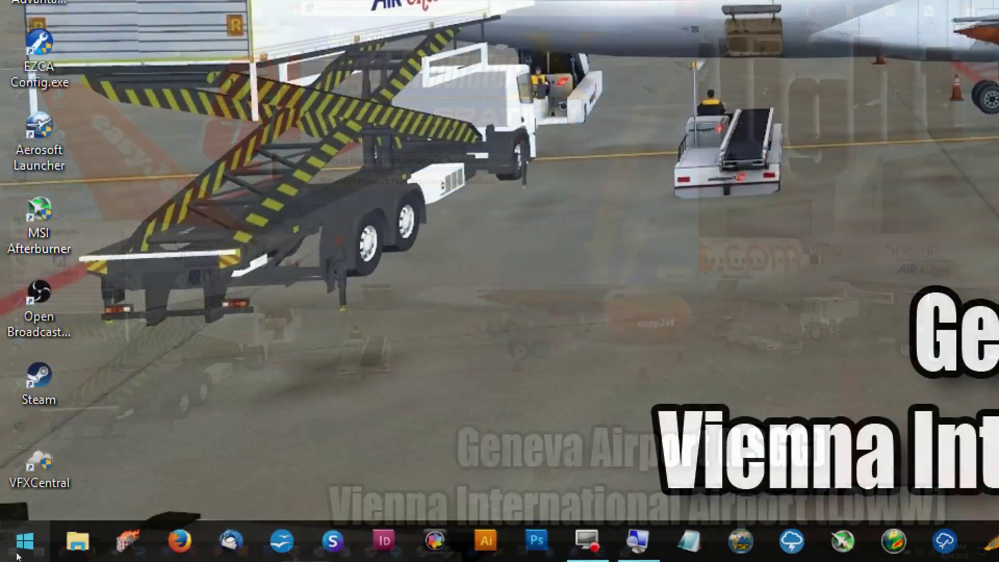
key("super+r")
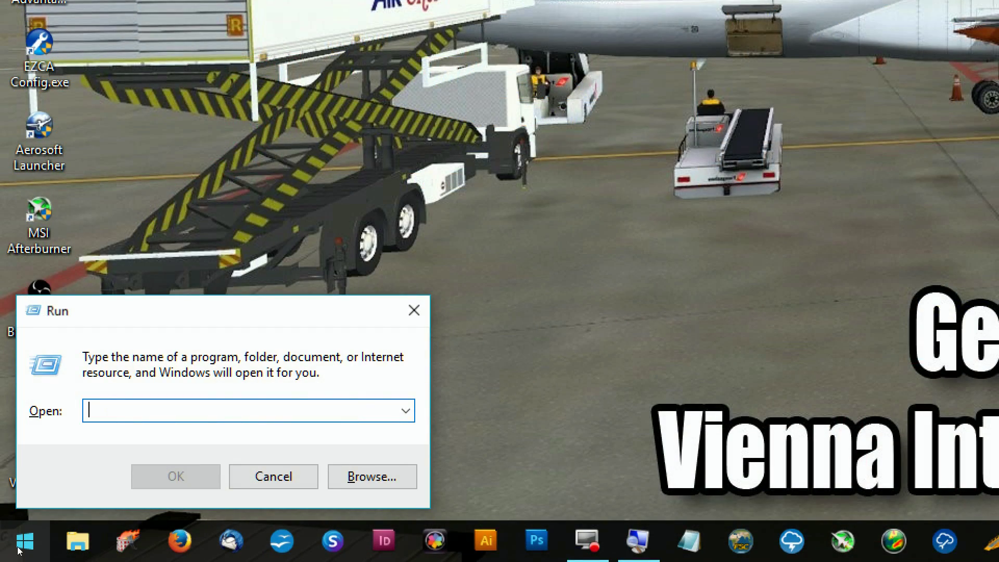
Launch regedit and select the disk-drive class key {4d36e967-e325-11ce-bfc1-08002be10318}
type("regedit")
key("ctrl+a")
key("Return")
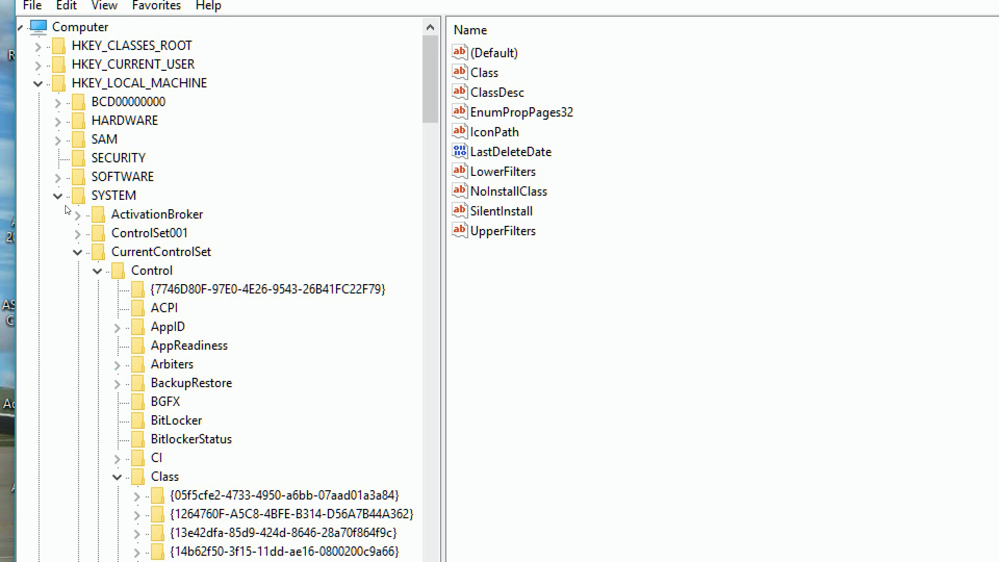
scroll(66, 263, "down", 1)
key("Left")
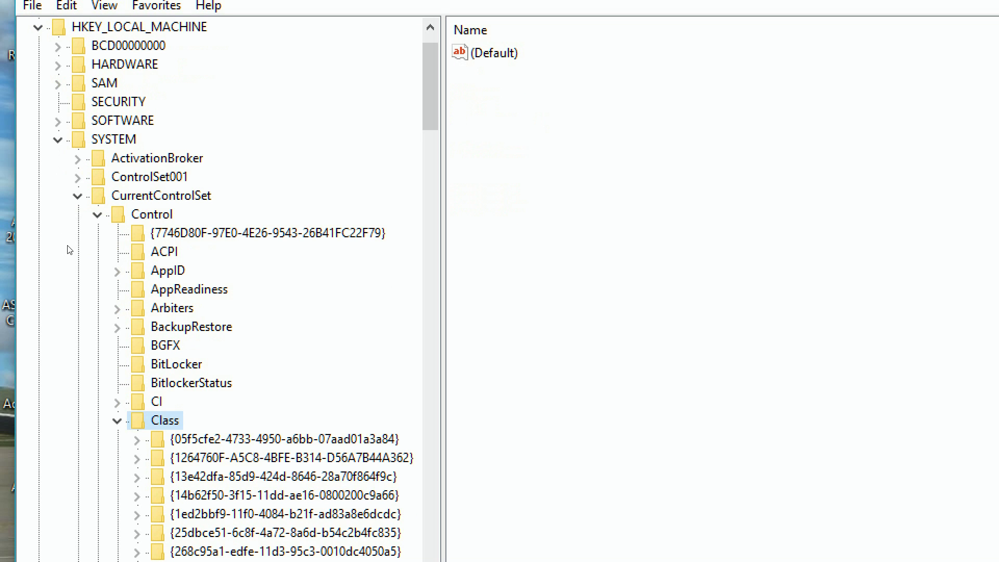
scroll(130, 205, "down", 2)
scroll(130, 205, "down", 1)
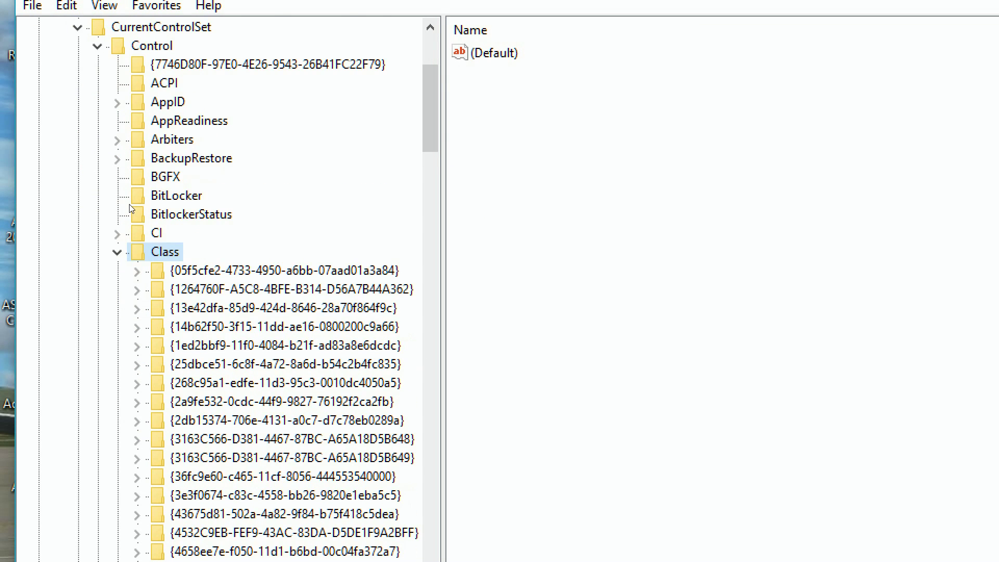
scroll(130, 205, "down", 5)
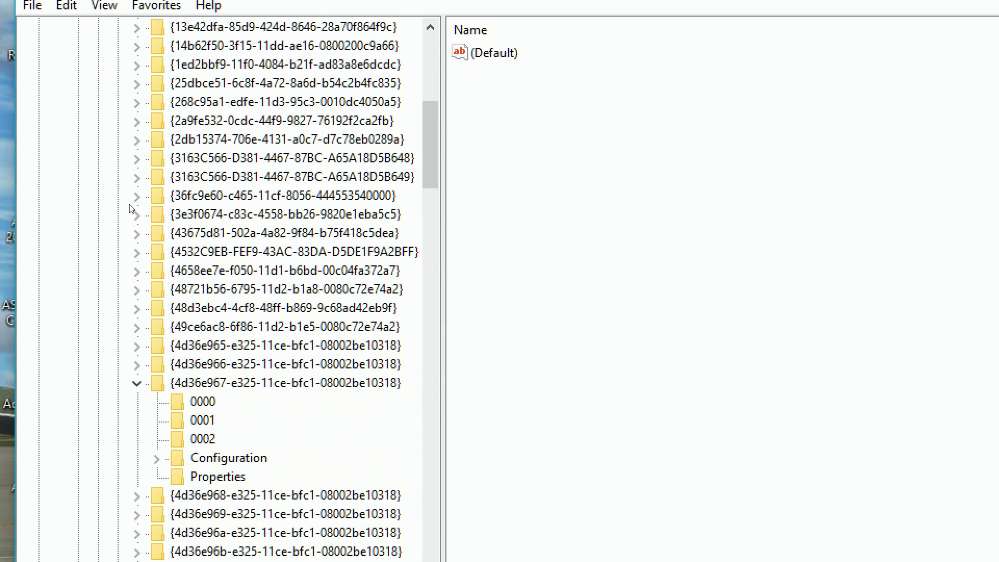
key("Left")
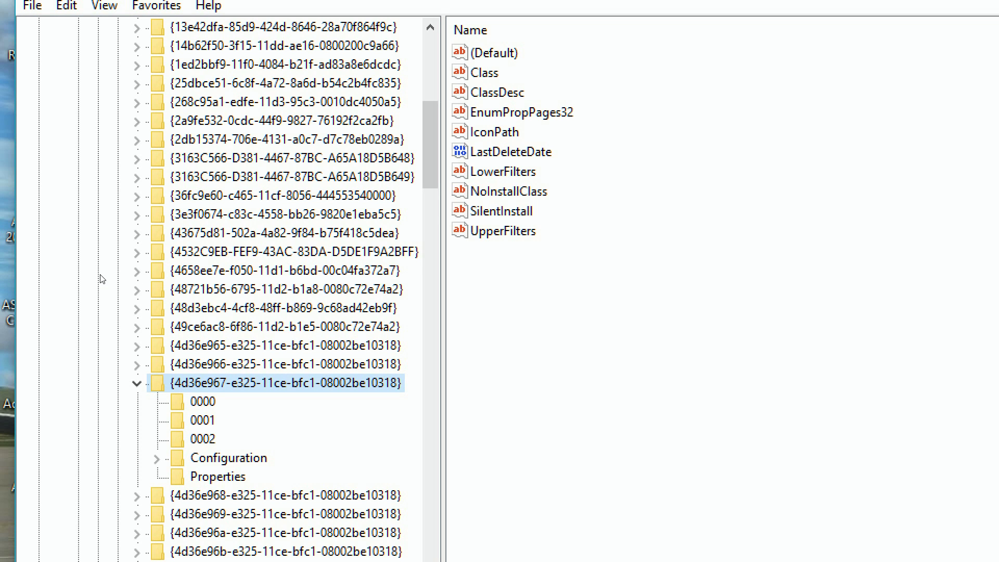
Open the UpperFilters value, confirm it holds only PartMgr, and close it unchanged
key("Tab")
key("s")
key("Up")
key("Down")
key("Down")
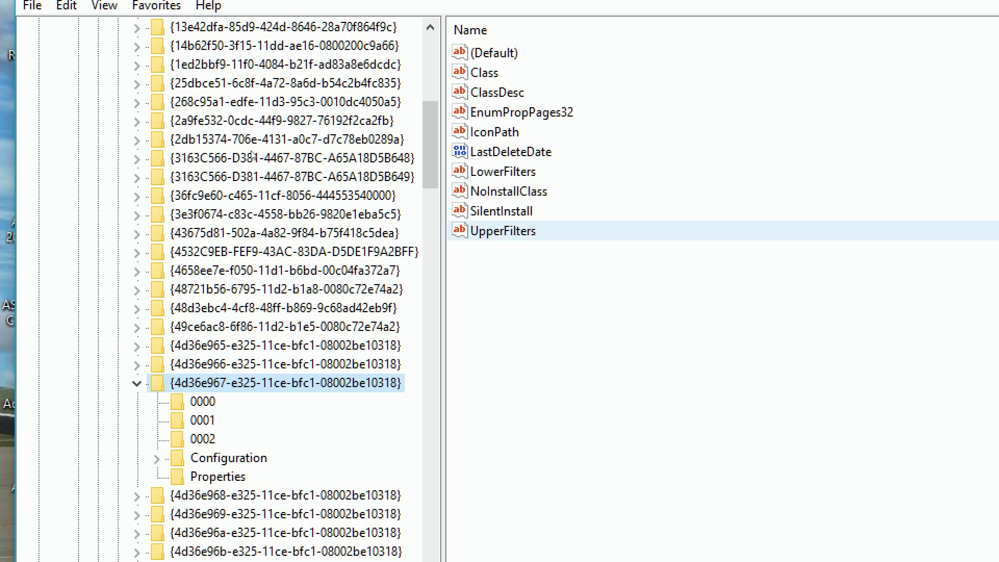
key("Return")
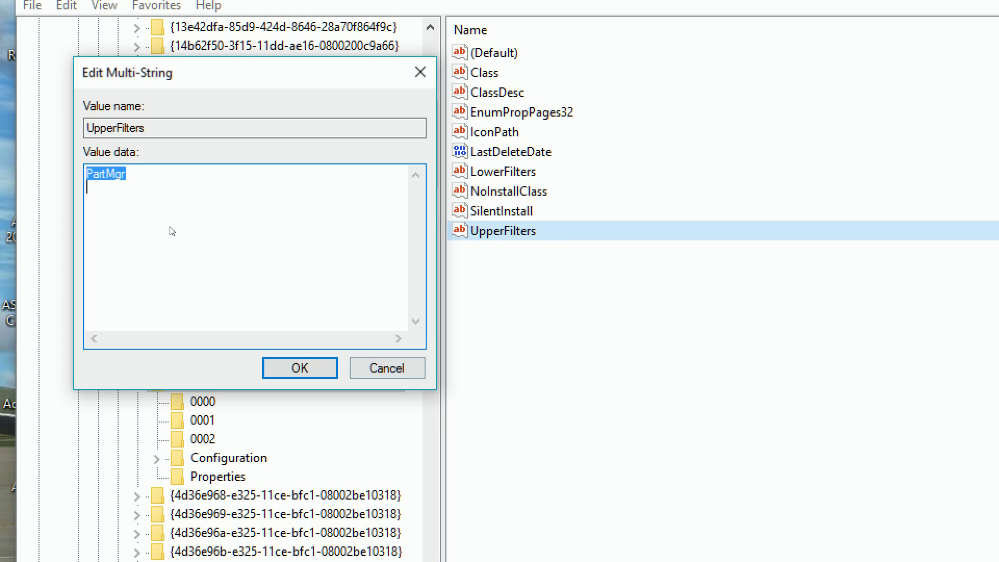
key("Escape")
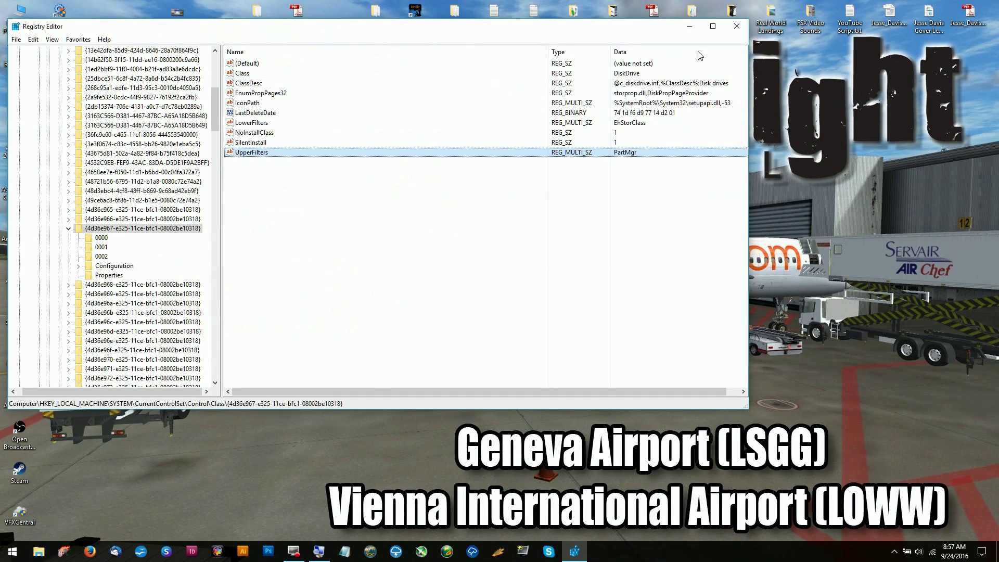
Close Registry Editor, launch fsx, and complete activation through Activate now to Finish
left_click(737, 26)
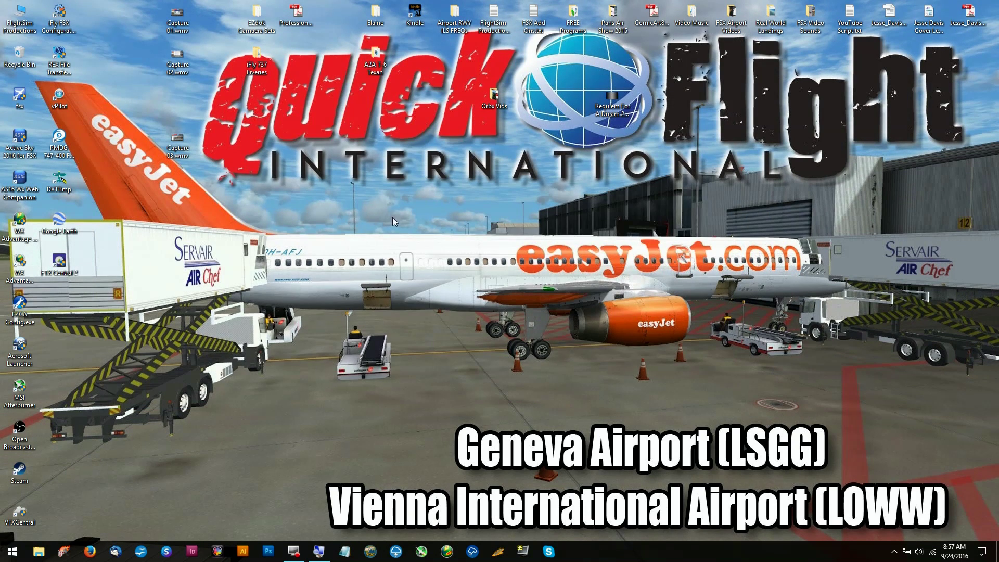
double_click(20, 100)
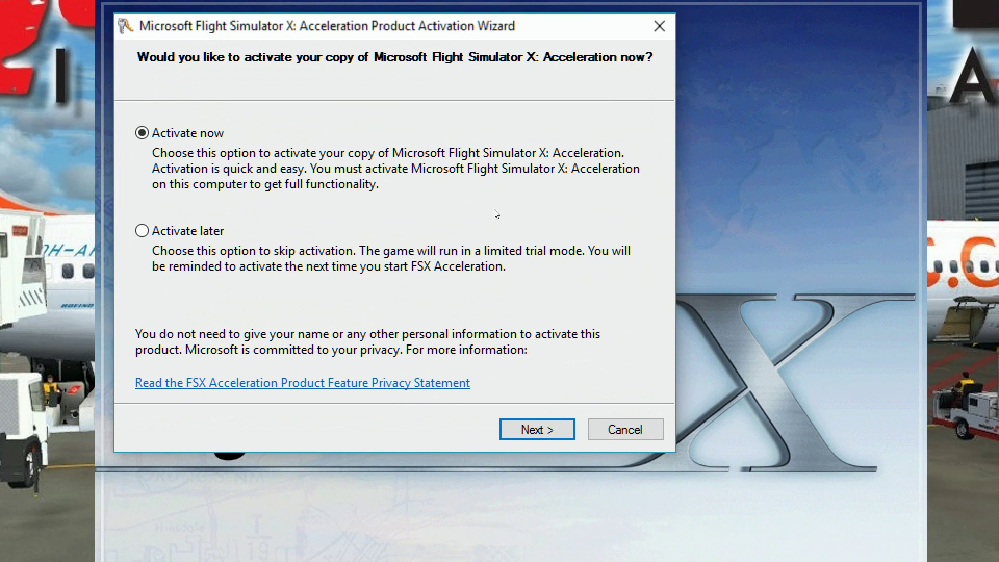
key("Return")
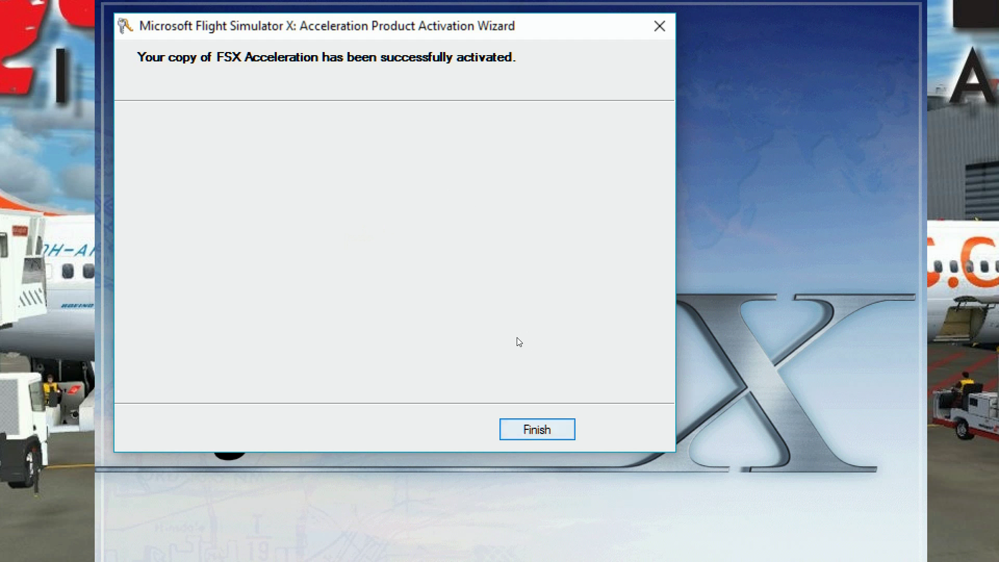
key("Return")
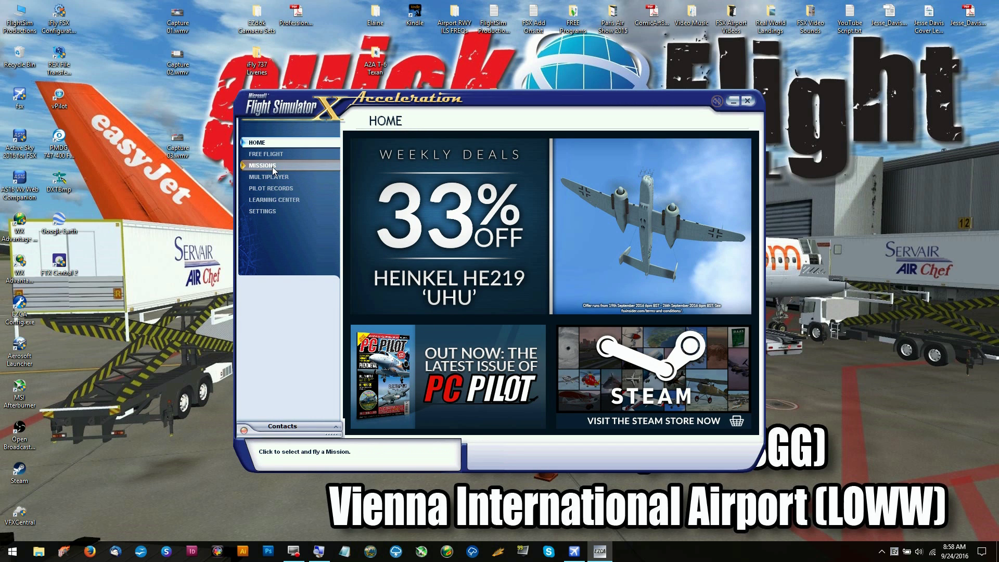
Review the Scenery Library list under Settings and close it without changes
left_click(282, 210)
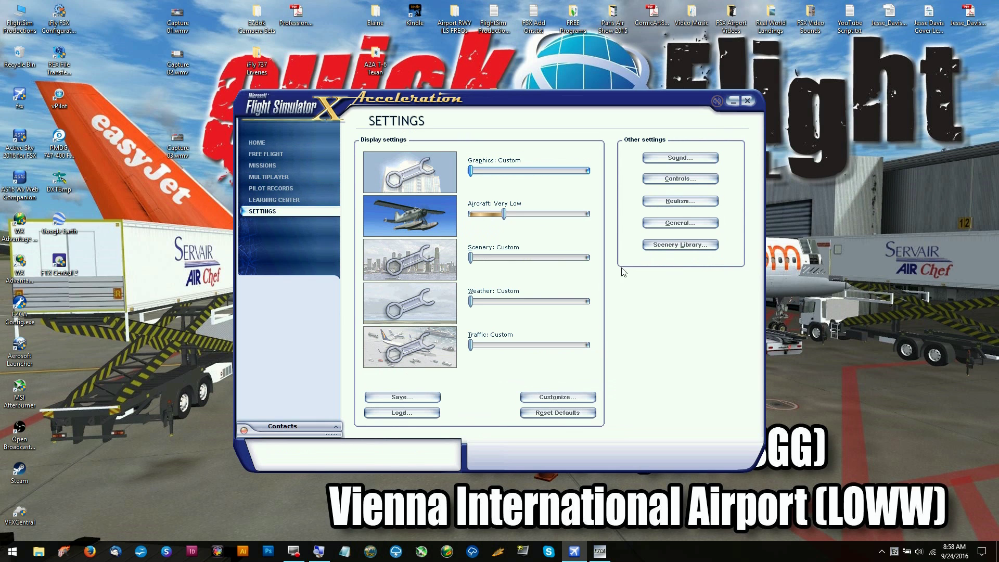
left_click(659, 247)
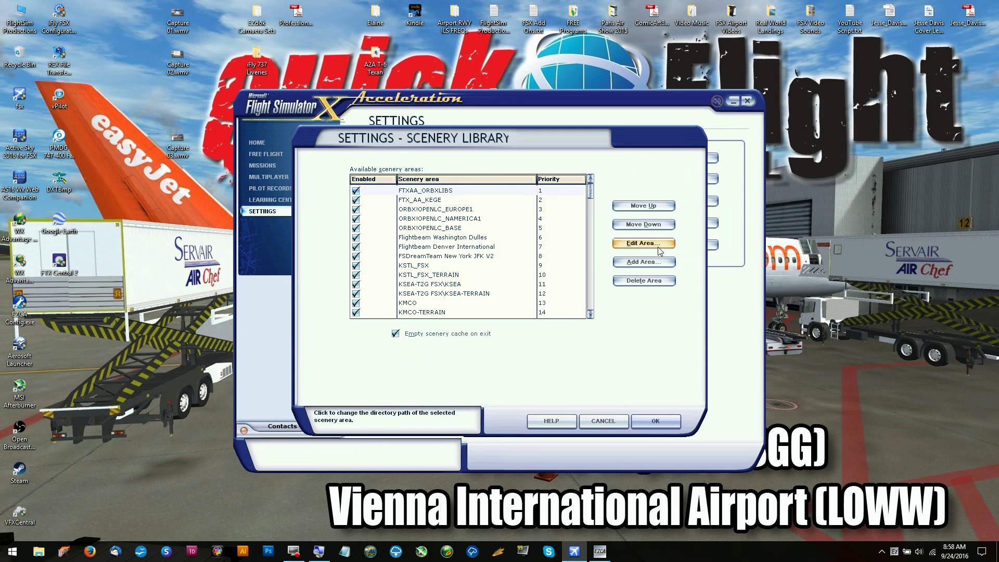
left_click_drag(590, 195, 595, 327)
left_click(611, 425)
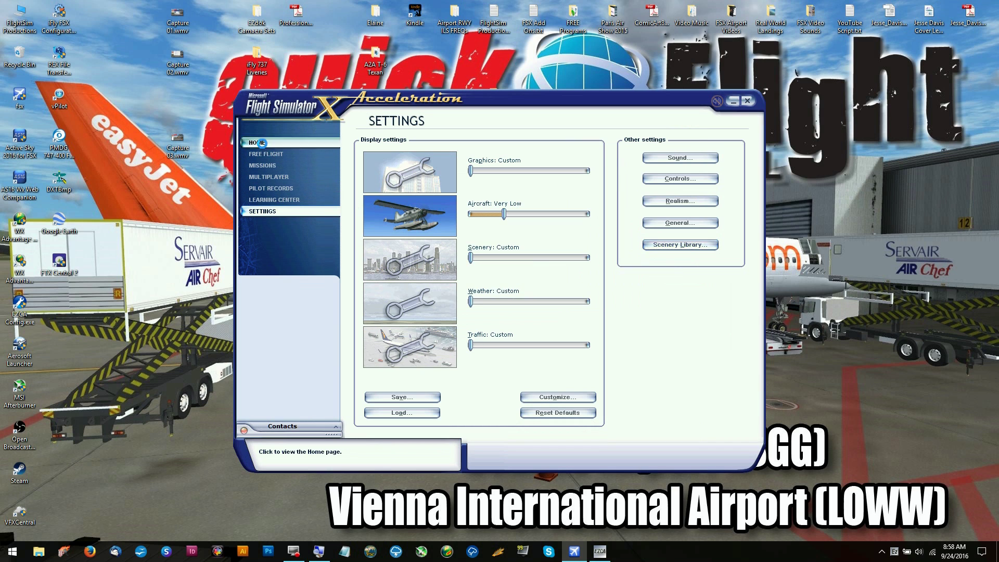
Go from Home to the Free Flight page and request to quit
left_click(264, 145)
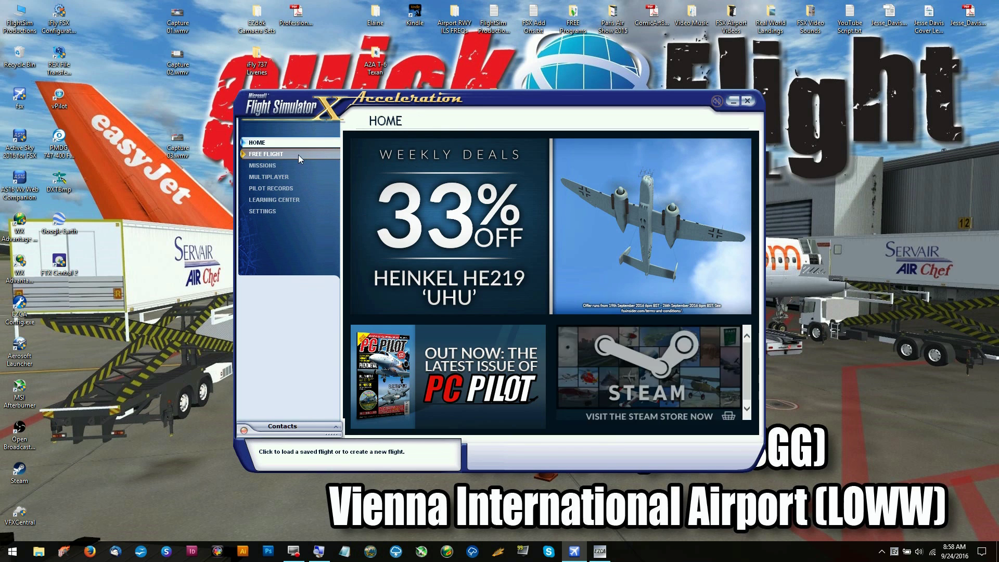
left_click(308, 154)
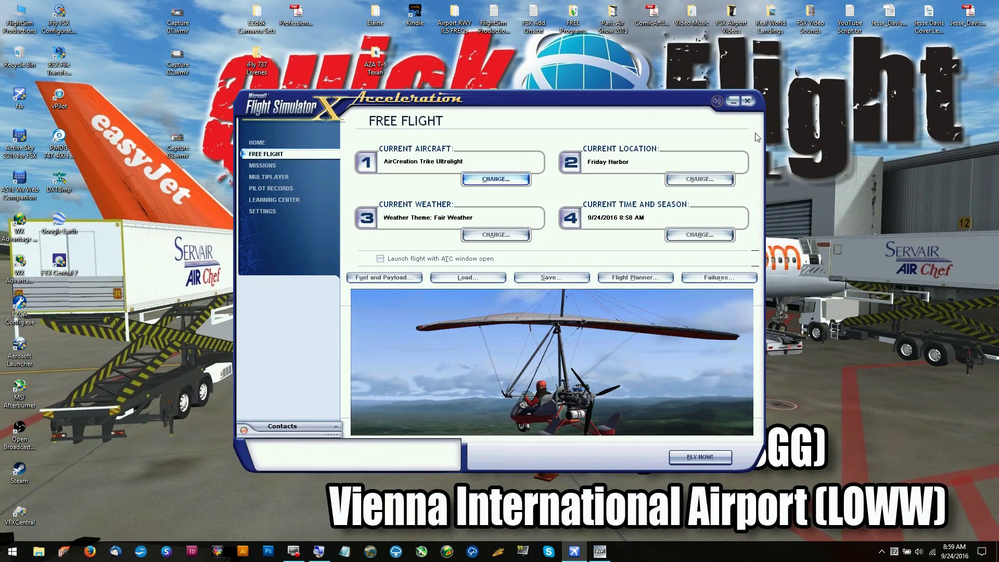
left_click(747, 101)
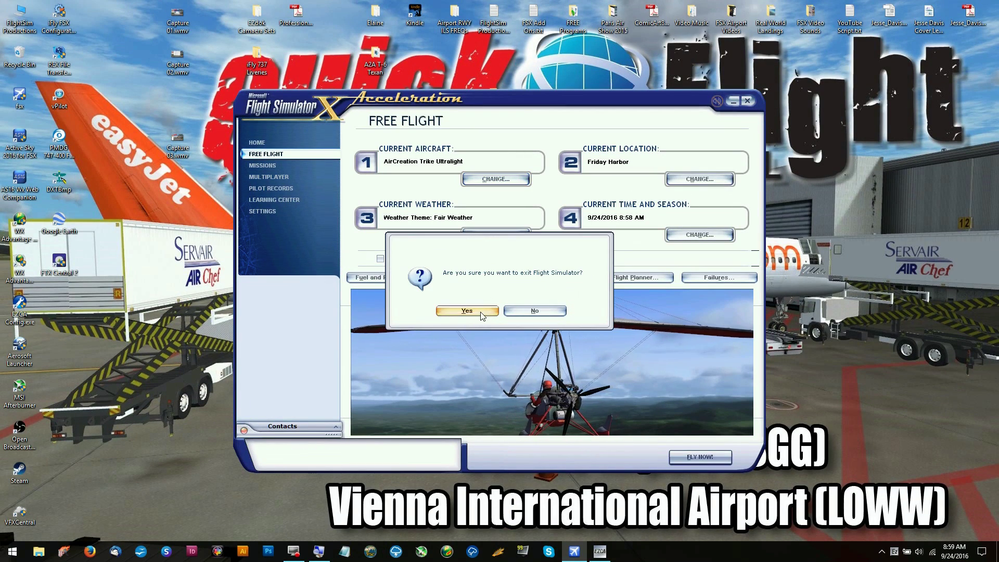
Confirm quitting Flight Simulator X, then start fsx again from the desktop
left_click(467, 311)
double_click(25, 104)
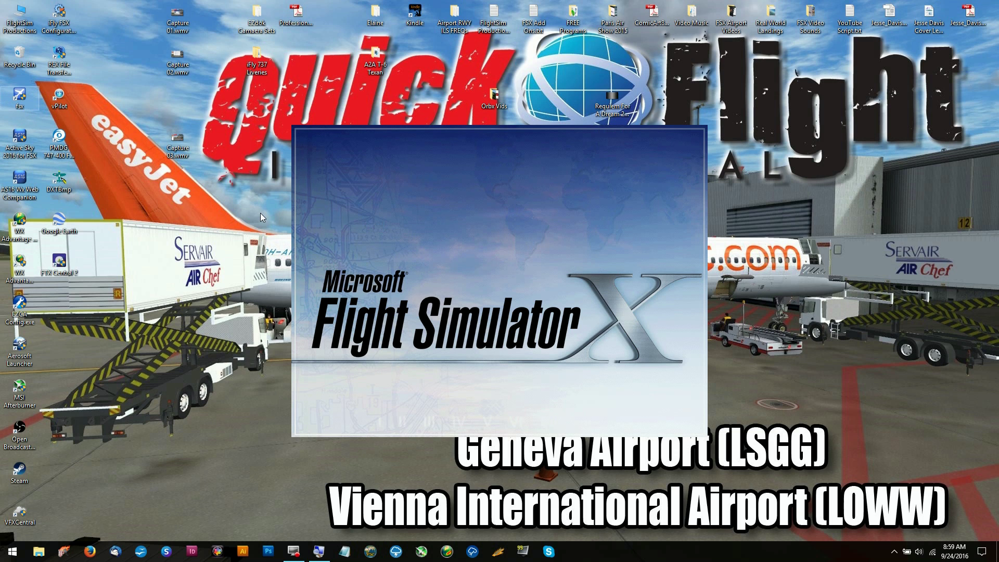